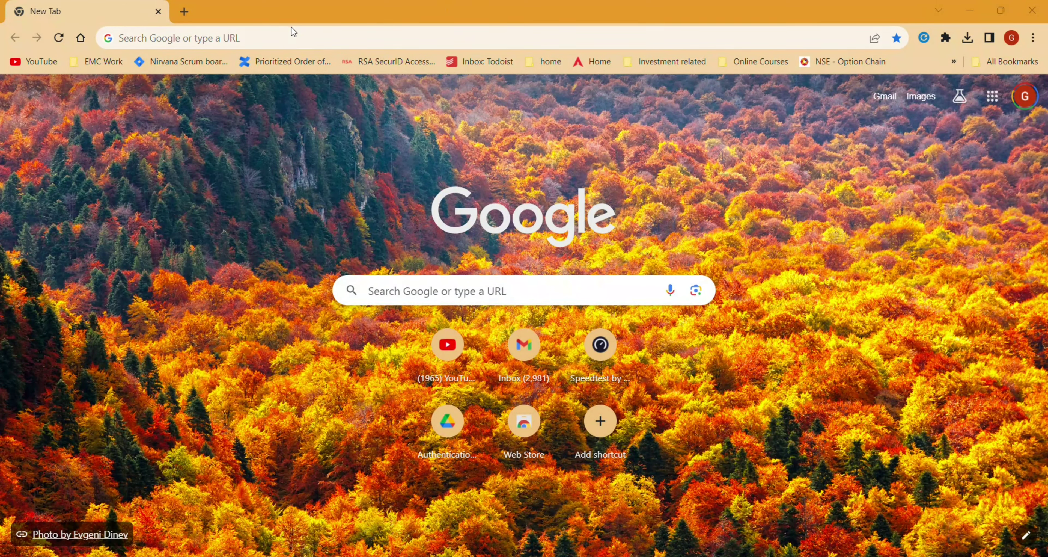
# - Search Google from the Chrome address bar for 'windows powertoys download'
pyautogui.click(290, 36)
pyautogui.write('w')
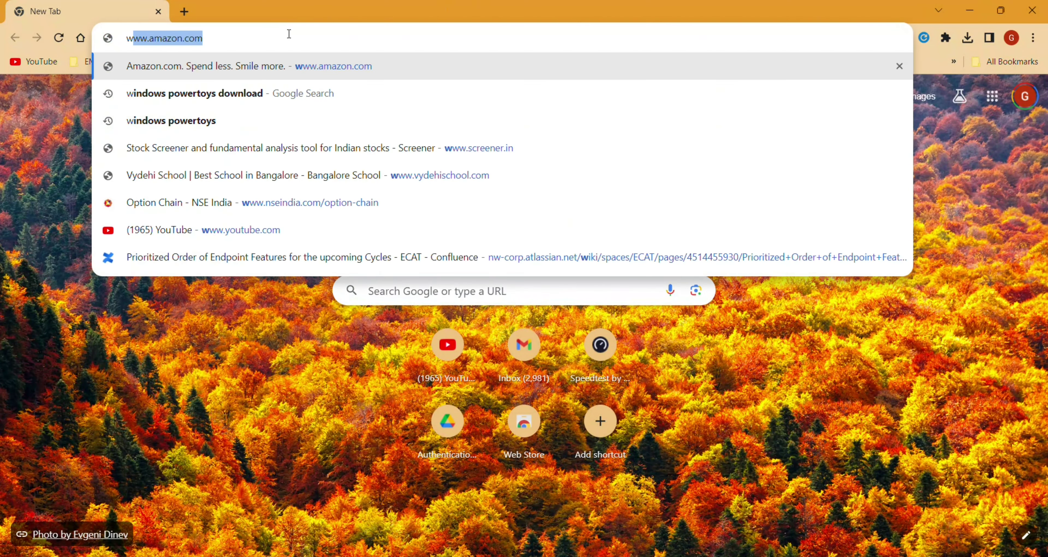
pyautogui.write('indow')
pyautogui.press('BackSpace')
pyautogui.write('ow')
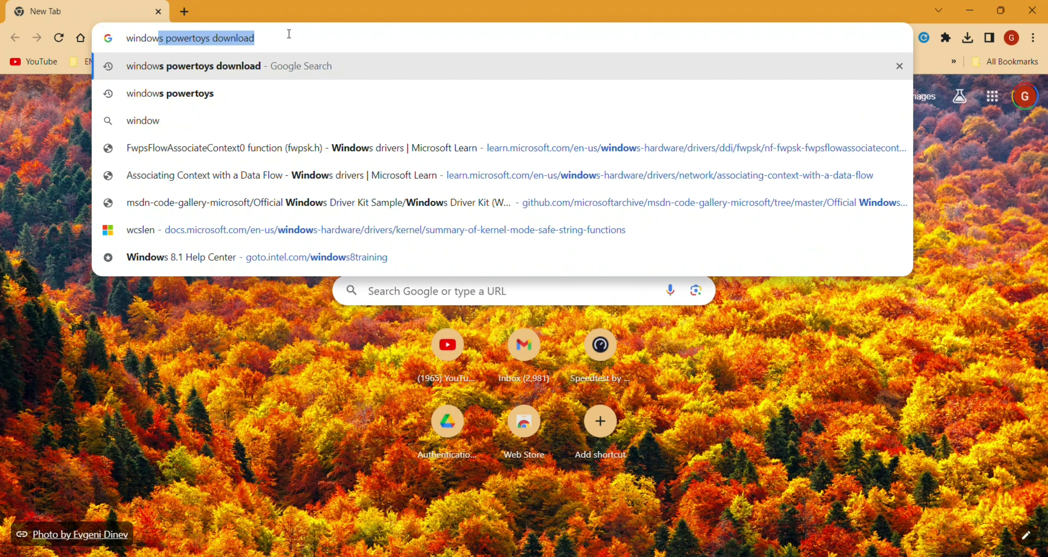
pyautogui.write('s pow')
pyautogui.press('BackSpace')
pyautogui.write('ow')
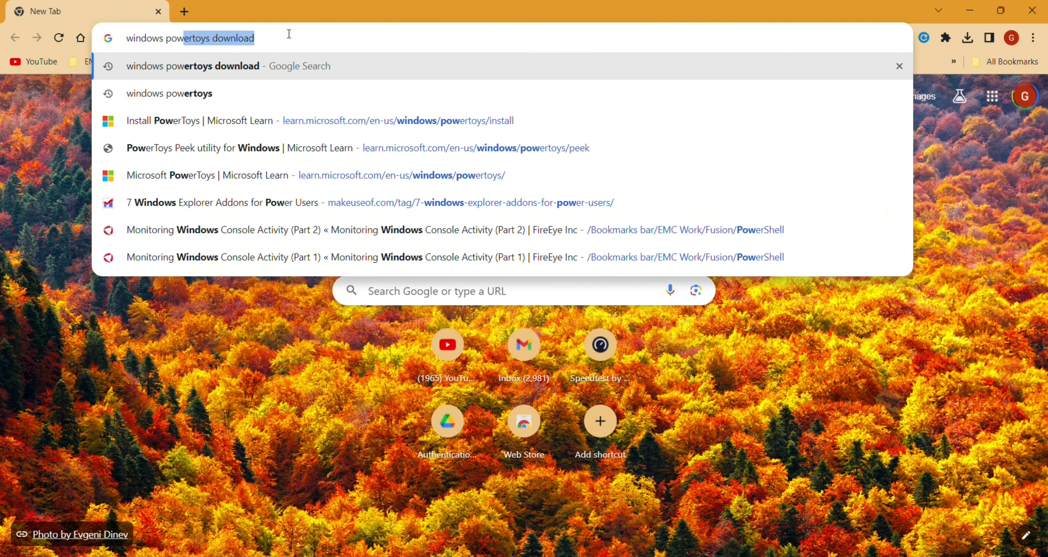
pyautogui.write('ertoys d')
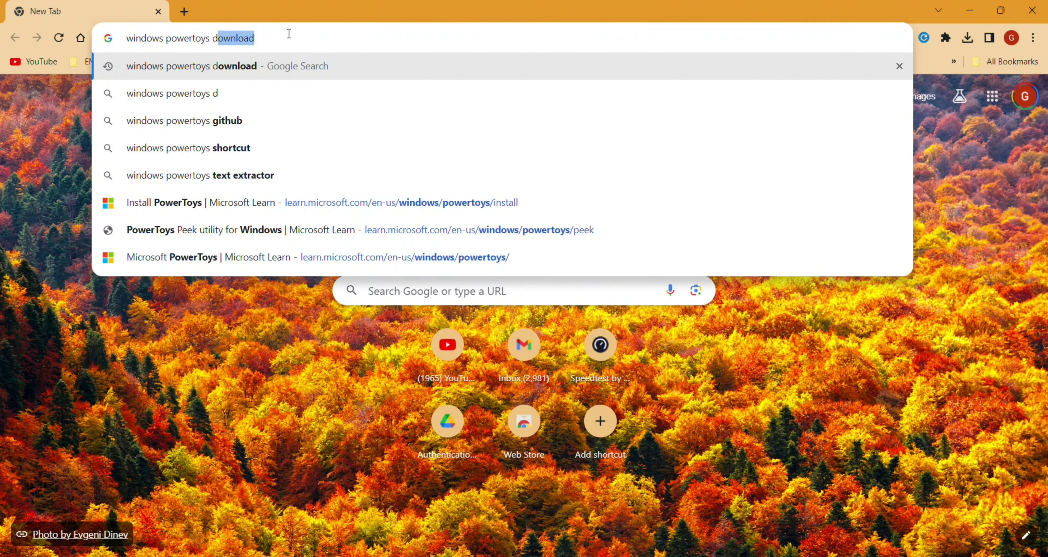
pyautogui.write('ownload')
pyautogui.press('Return')
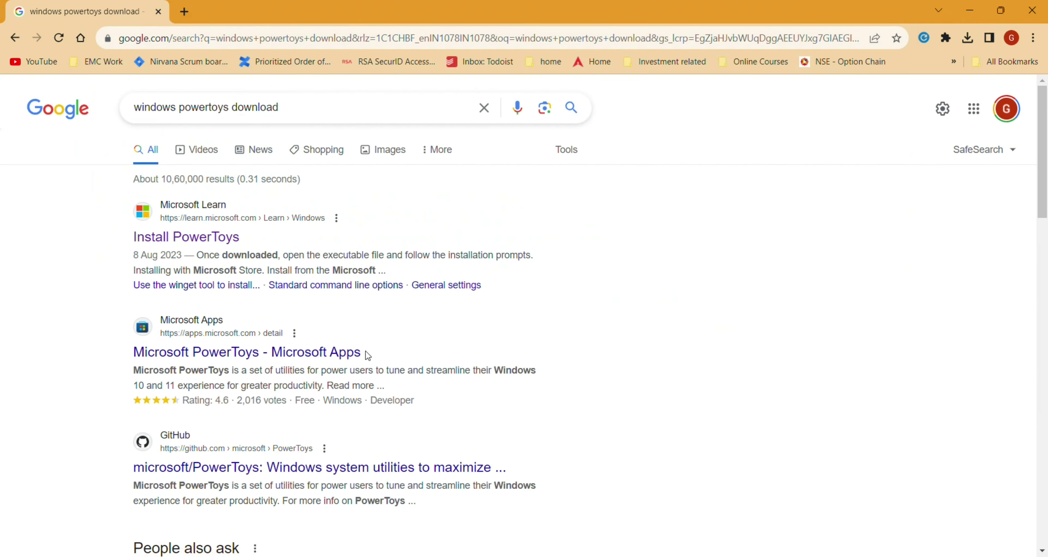
# - Open Microsoft Learn's Install PowerToys article and follow its link to the v0.76.1 GitHub release assets
pyautogui.click(229, 239)
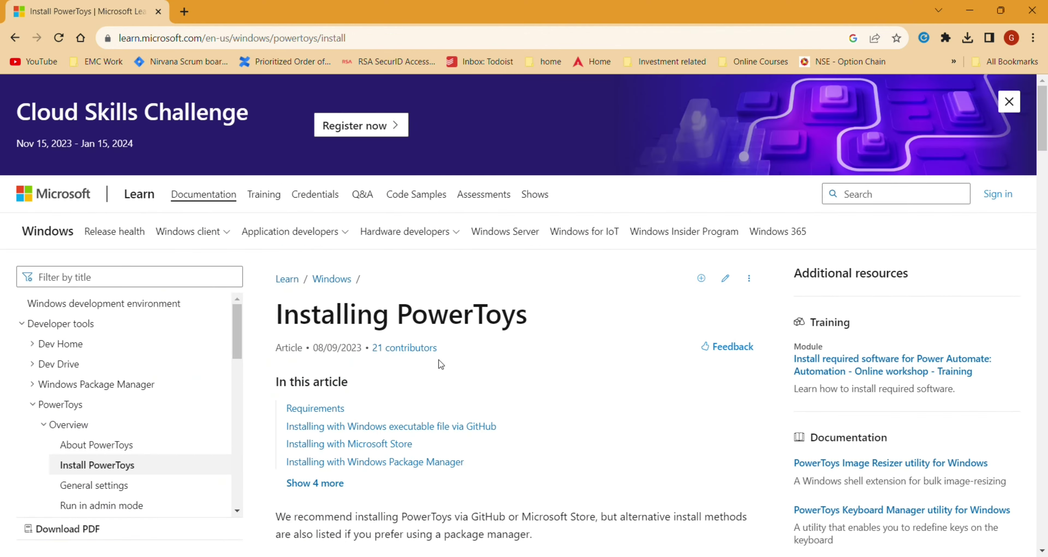
pyautogui.scroll(-15, 499, 374)
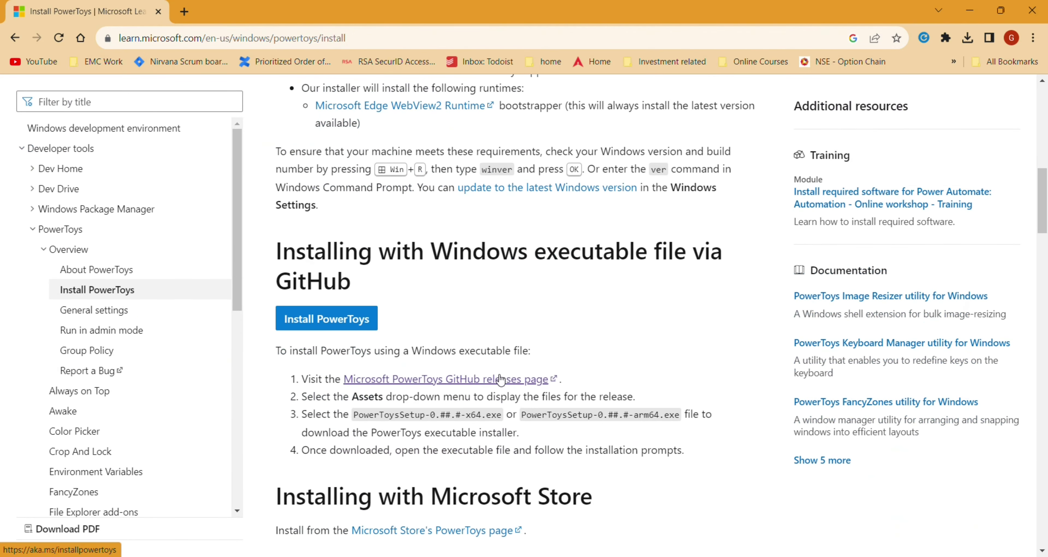
pyautogui.click(500, 379)
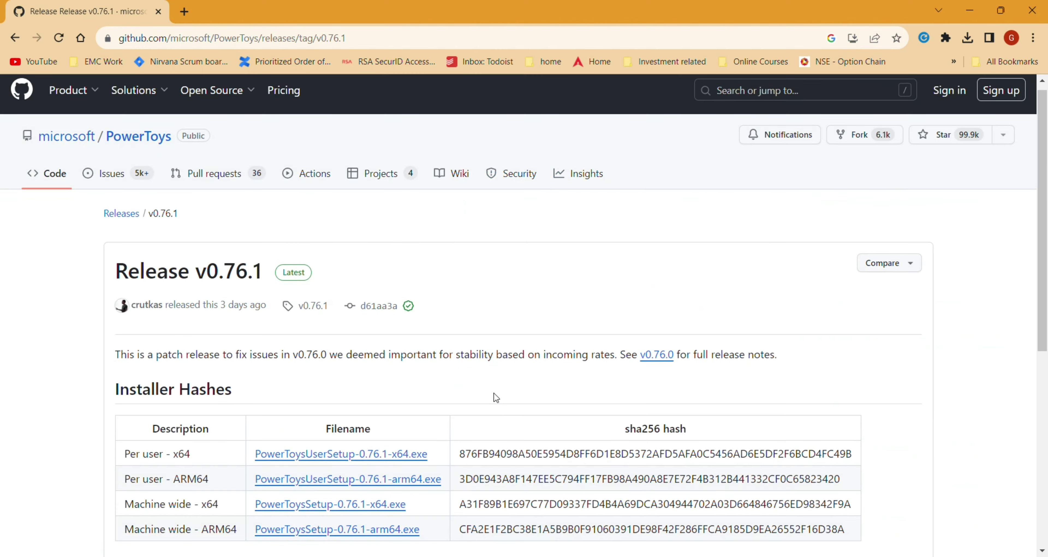
pyautogui.scroll(-4, 494, 394)
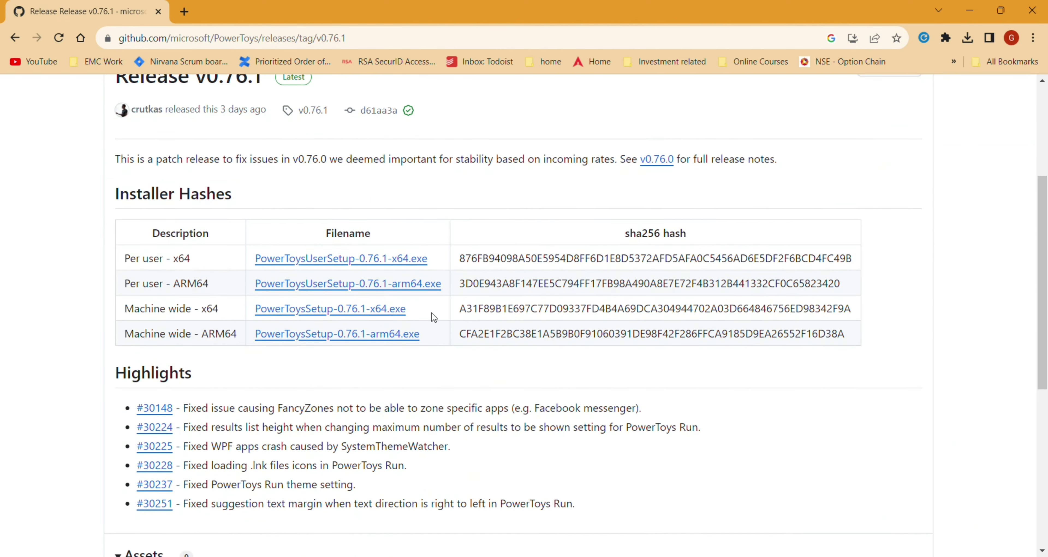
# - Download PowerToysSetup-0.76.1-x64.exe and save it to the Downloads folder
pyautogui.click(390, 312)
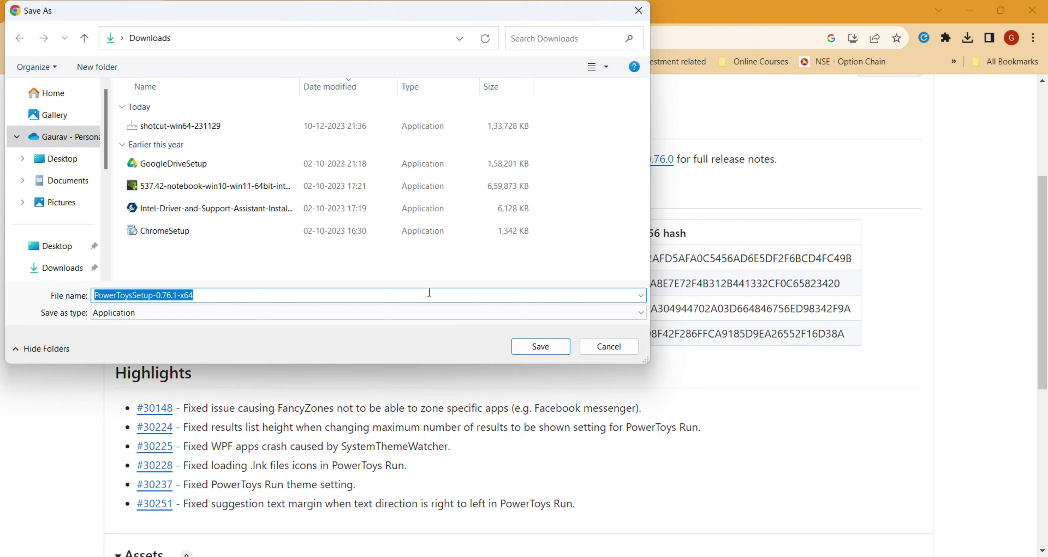
pyautogui.click(535, 345)
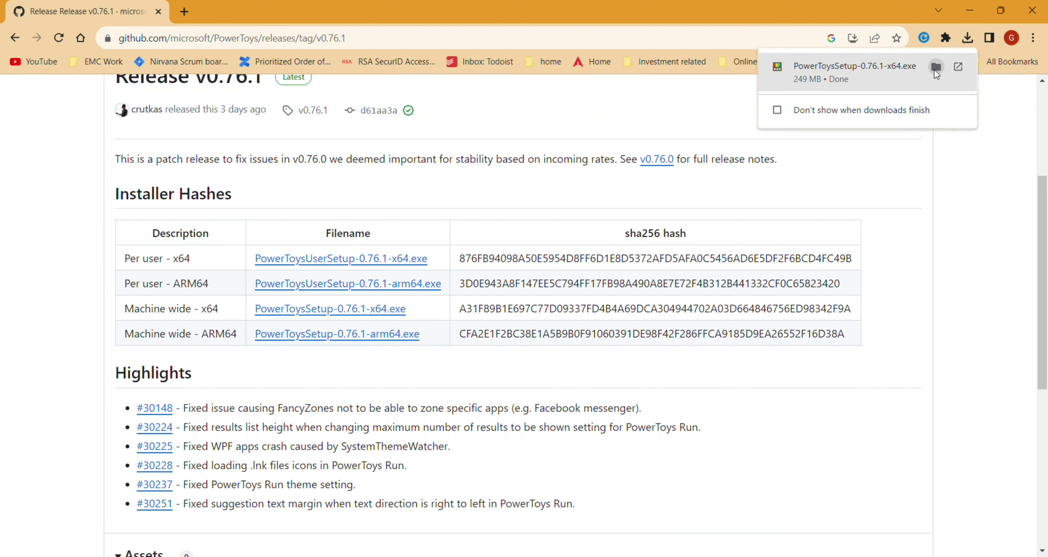
# - Run the downloaded PowerToysSetup installer, agree to the MIT licence terms and install PowerToys
pyautogui.click(935, 67)
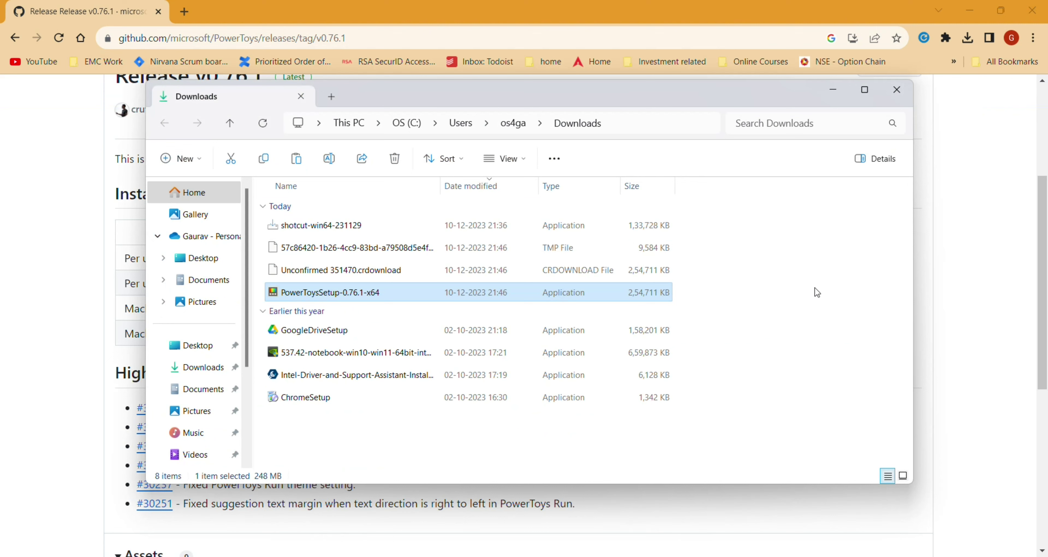
pyautogui.doubleClick(395, 298)
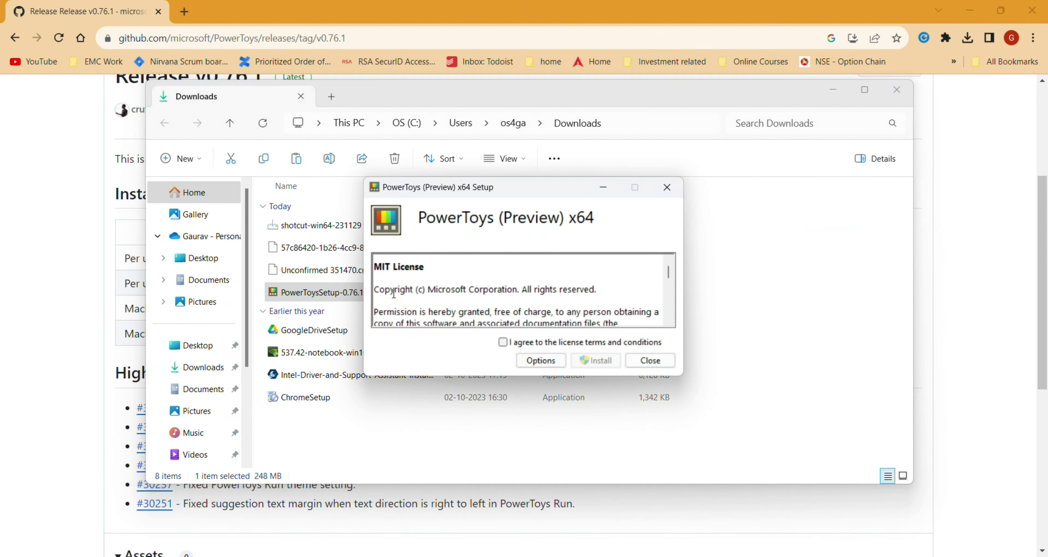
pyautogui.click(628, 343)
pyautogui.click(598, 361)
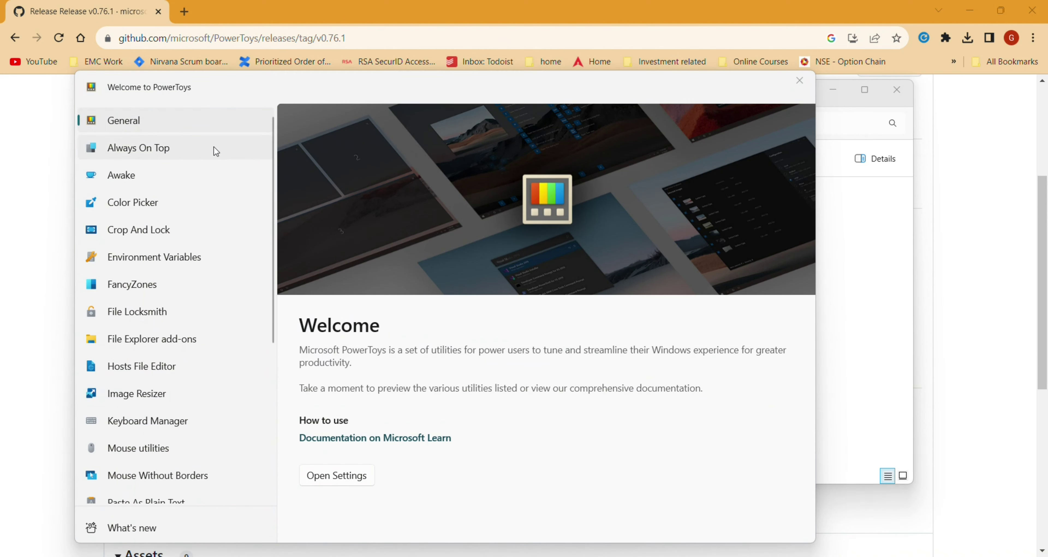
# - Open the Always On Top settings and view the pin-window shortcut, leaving it unchanged
pyautogui.click(205, 149)
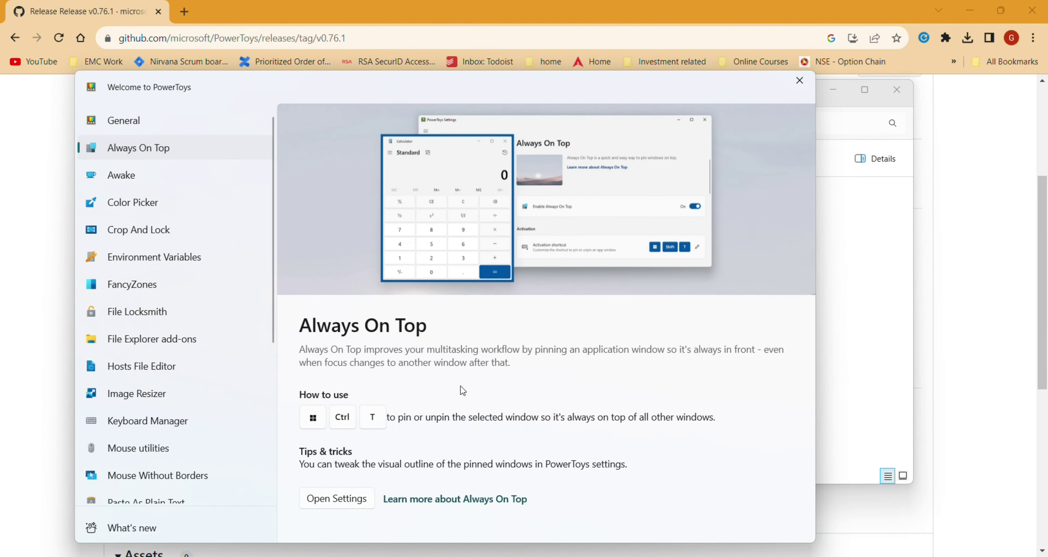
pyautogui.click(353, 499)
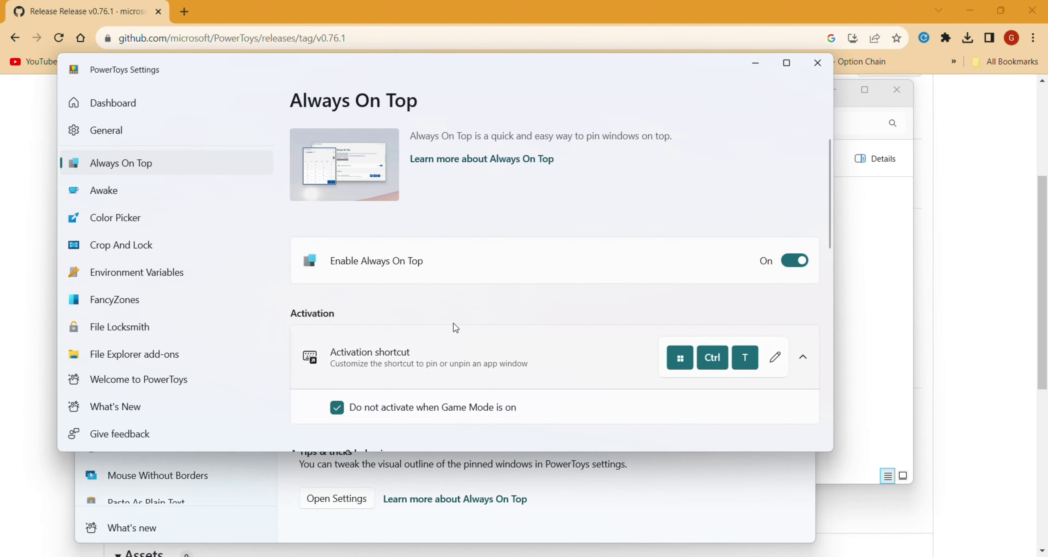
pyautogui.scroll(-2, 459, 304)
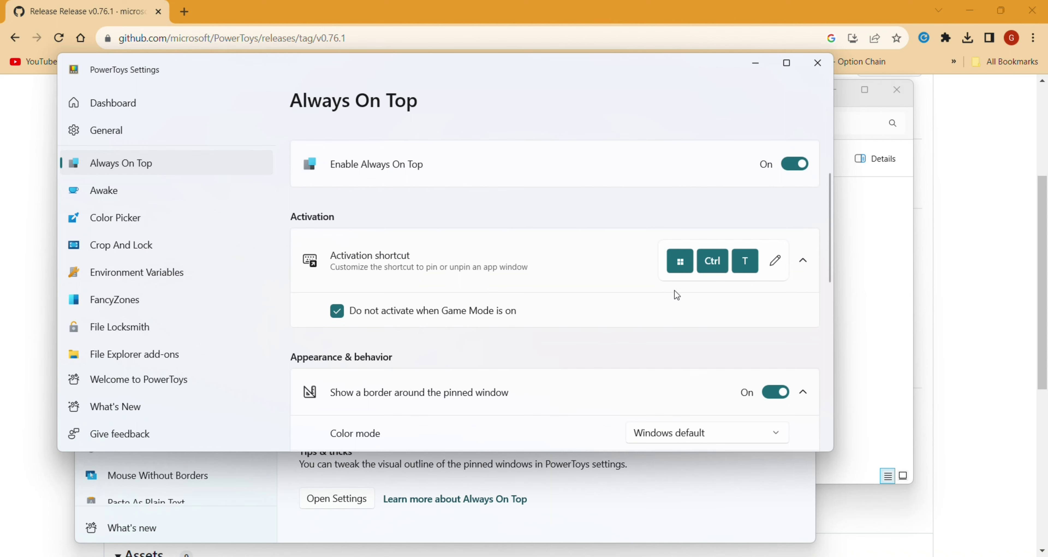
pyautogui.click(780, 260)
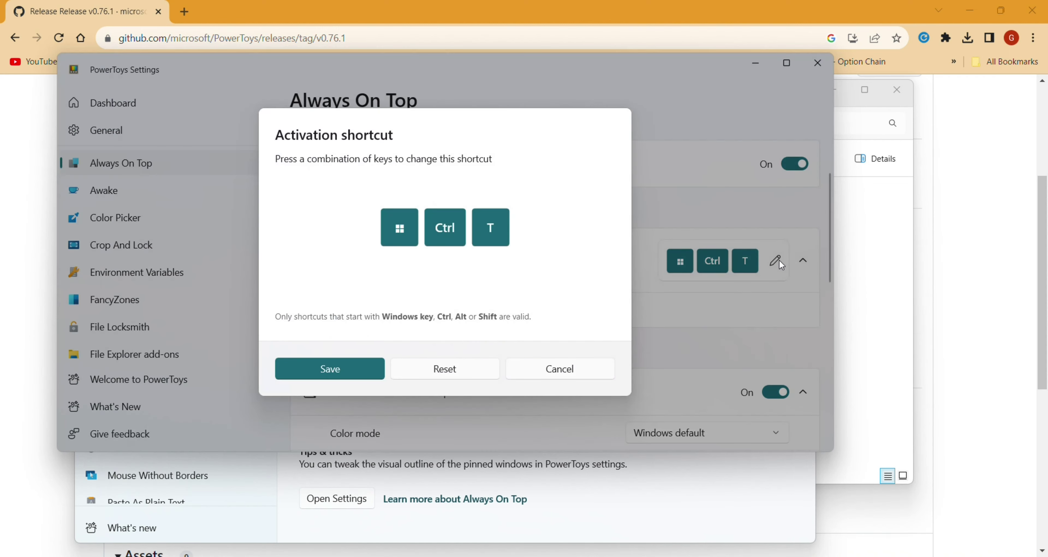
pyautogui.click(594, 376)
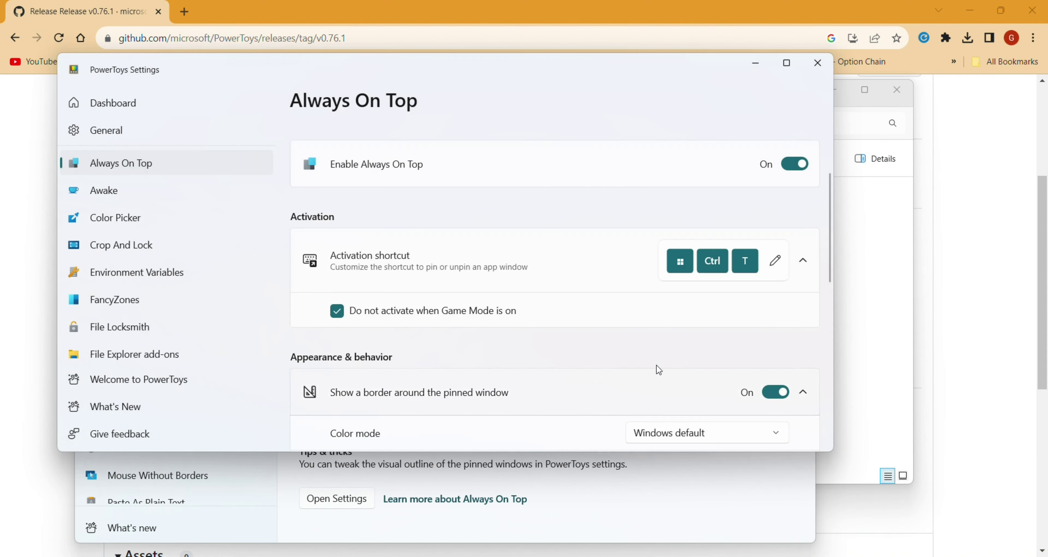
# - Scroll the Always On Top settings down to Excluded apps and back up
pyautogui.scroll(-3, 584, 336)
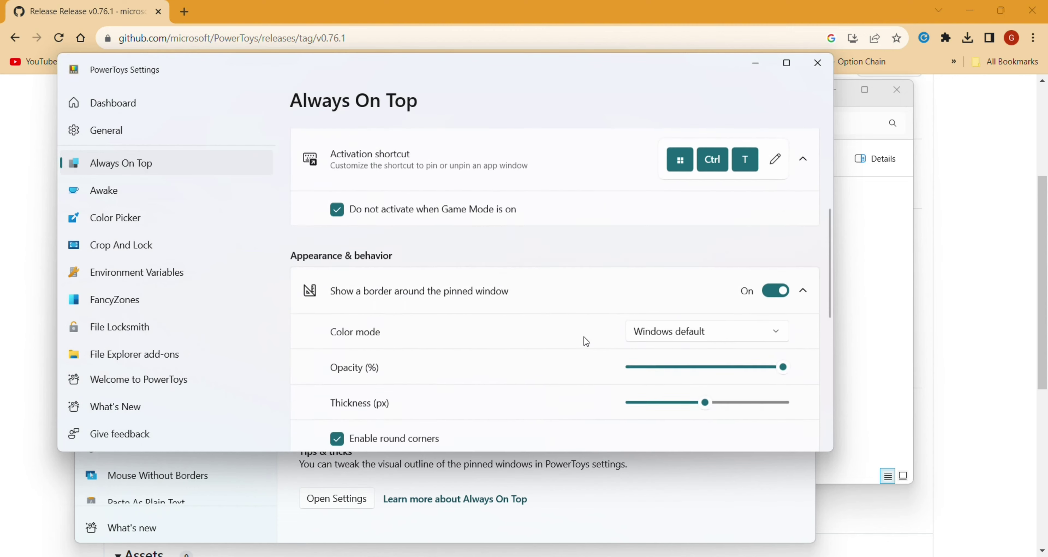
pyautogui.scroll(-2, 566, 330)
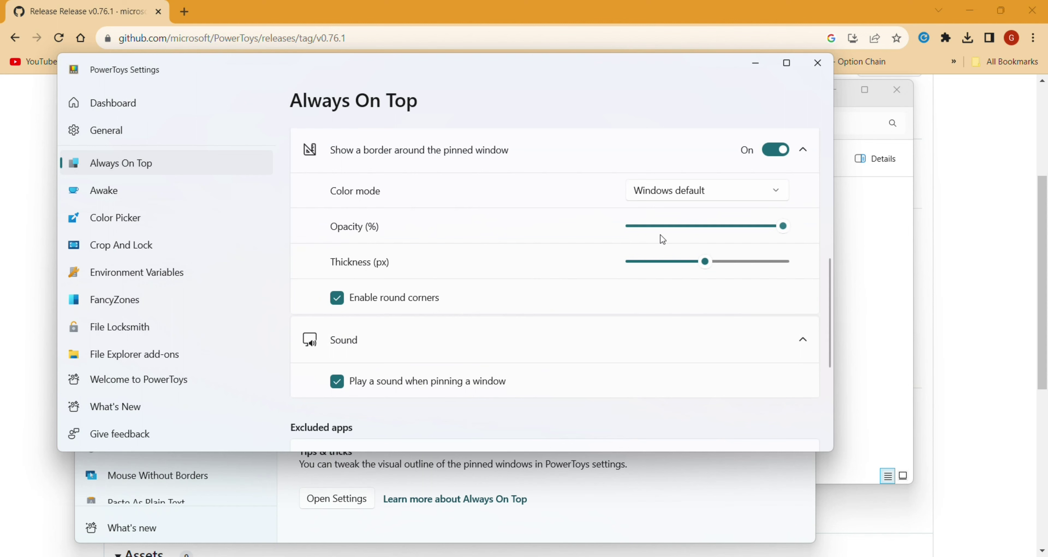
pyautogui.scroll(-2, 522, 322)
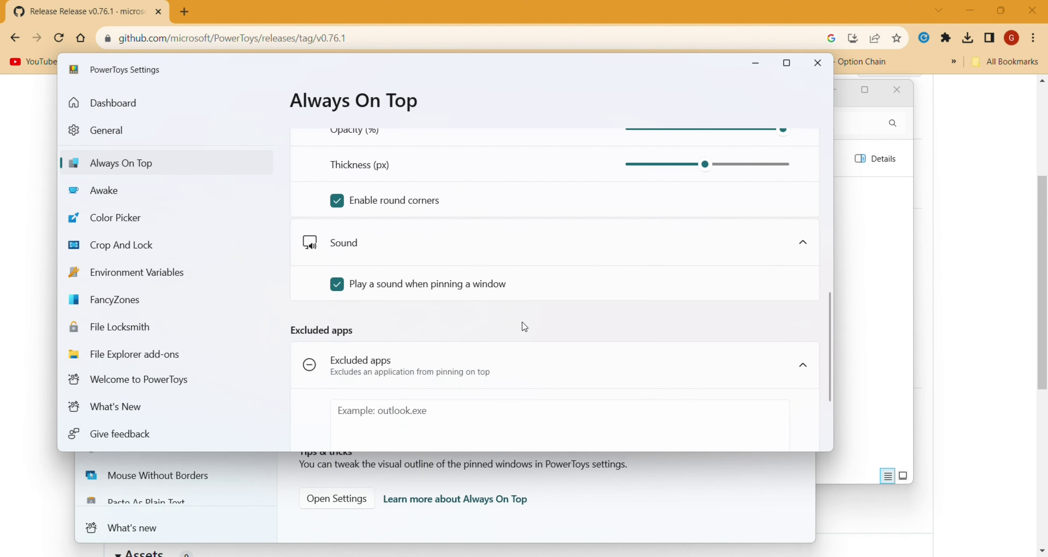
pyautogui.scroll(-2, 523, 322)
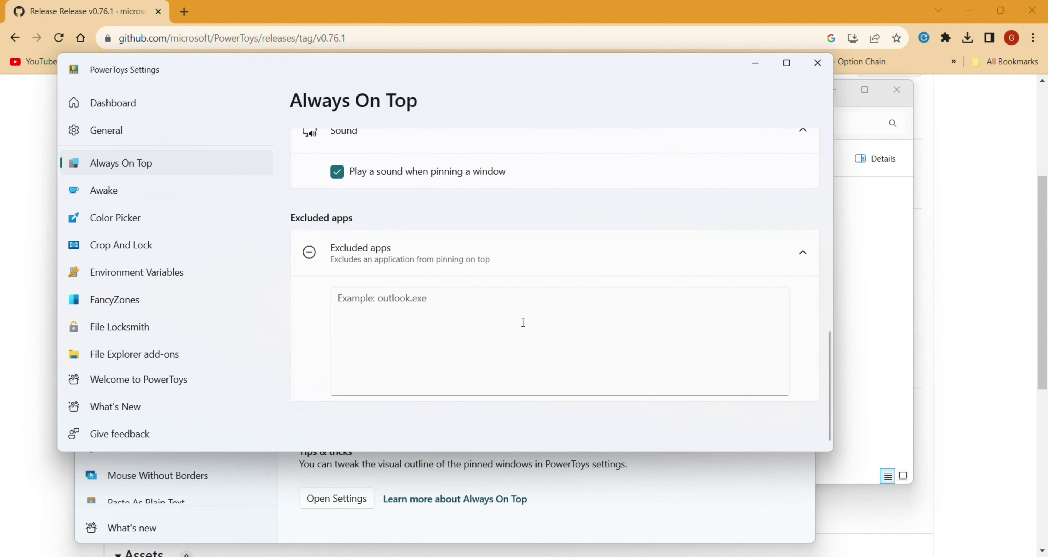
pyautogui.scroll(5, 522, 322)
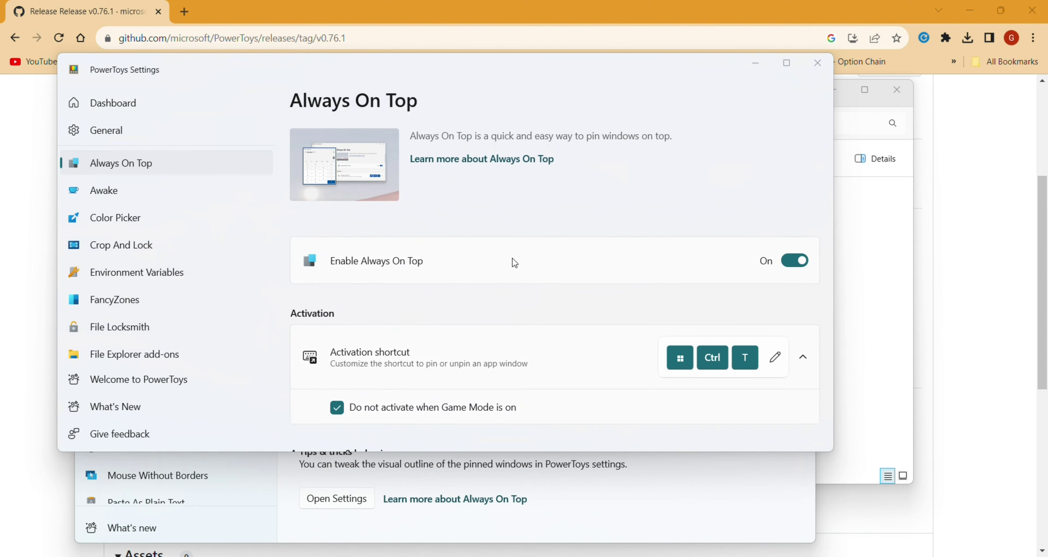
# - Launch Calculator from the Run prompt with 'calc'
pyautogui.press('super+r')
pyautogui.write('calc')
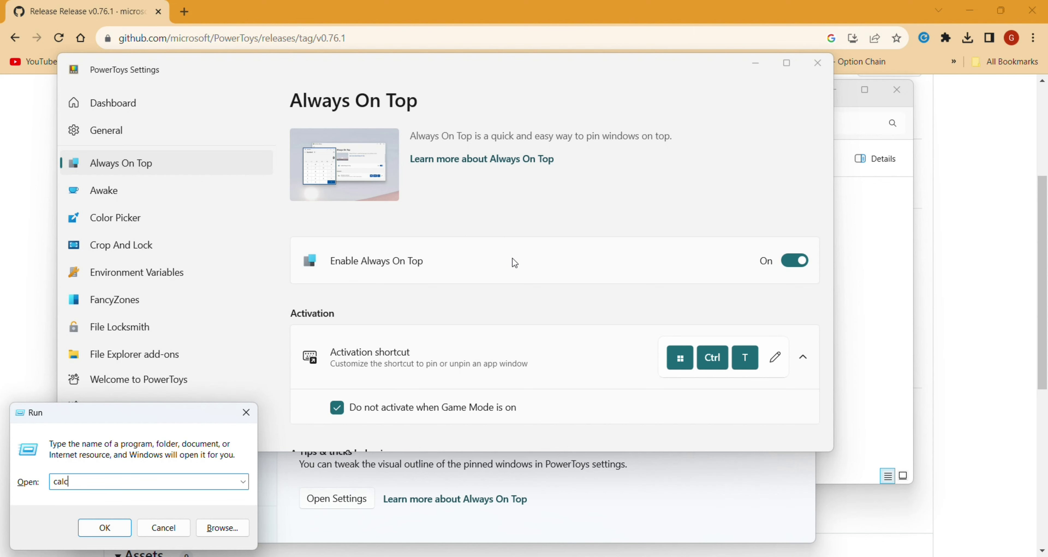
pyautogui.press('Return')
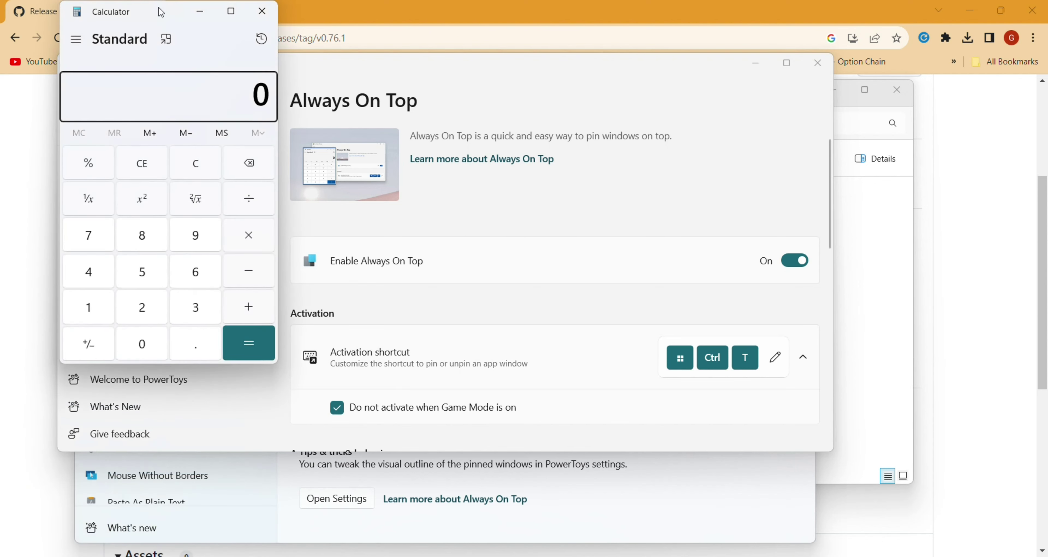
# - Move Calculator to the screen centre and bring it in front of PowerToys Settings
pyautogui.moveTo(159, 11); pyautogui.dragTo(504, 95)
pyautogui.click(695, 189)
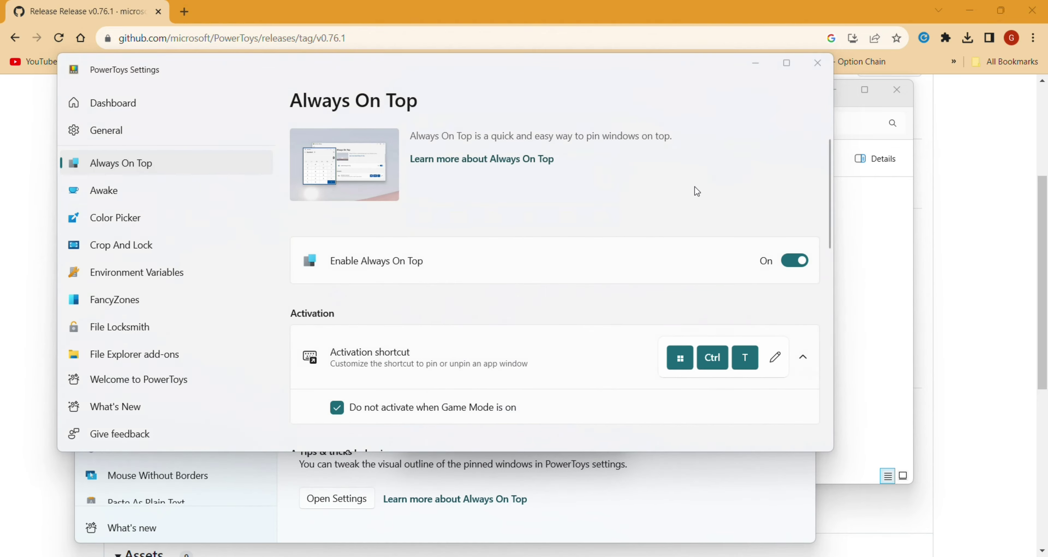
pyautogui.press('super+Tab')
pyautogui.click(506, 137)
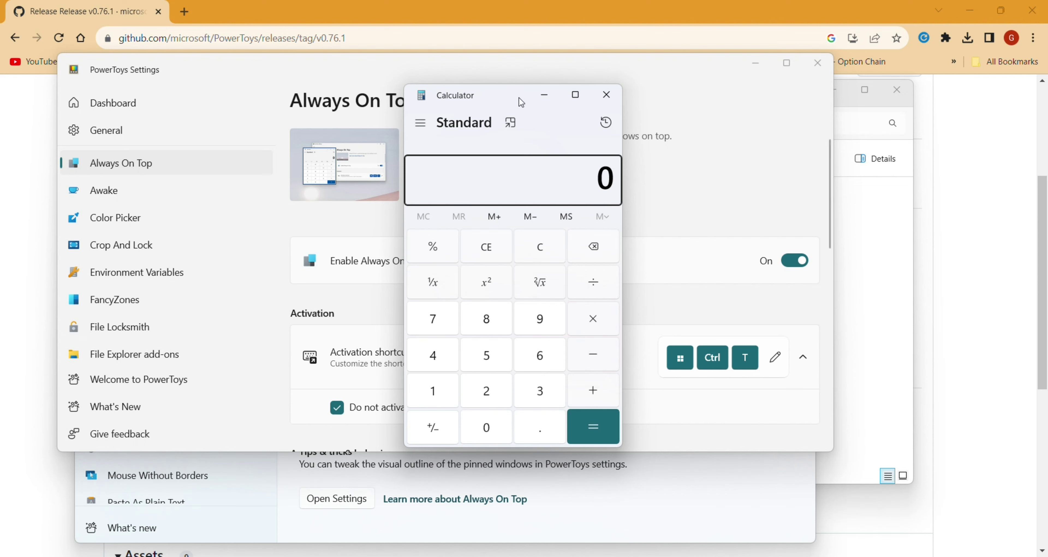
# - Pin Calculator on top with Win+Ctrl+T, park it at the right edge, and confirm it stays above Settings
pyautogui.click(533, 127)
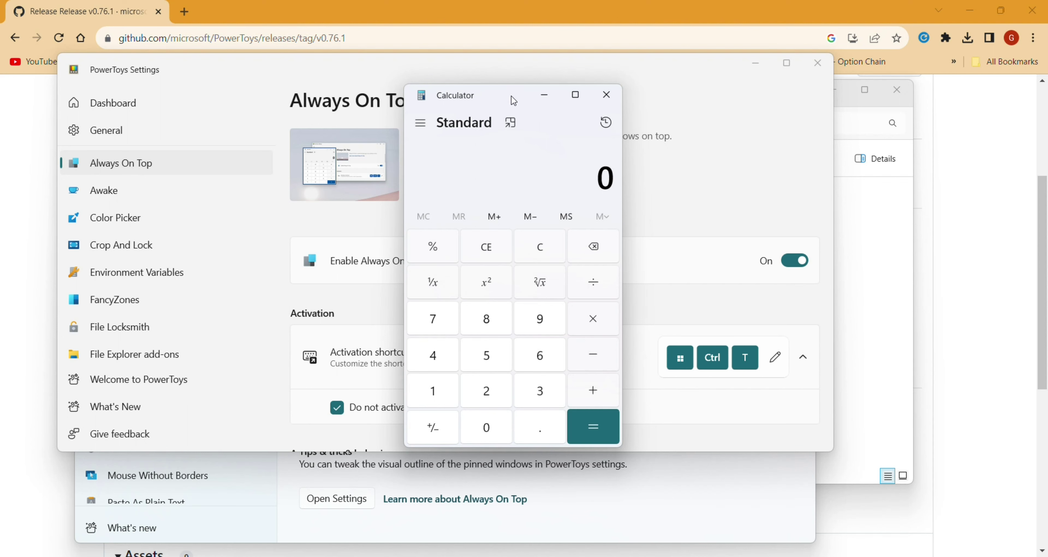
pyautogui.press('super+ctrl+t')
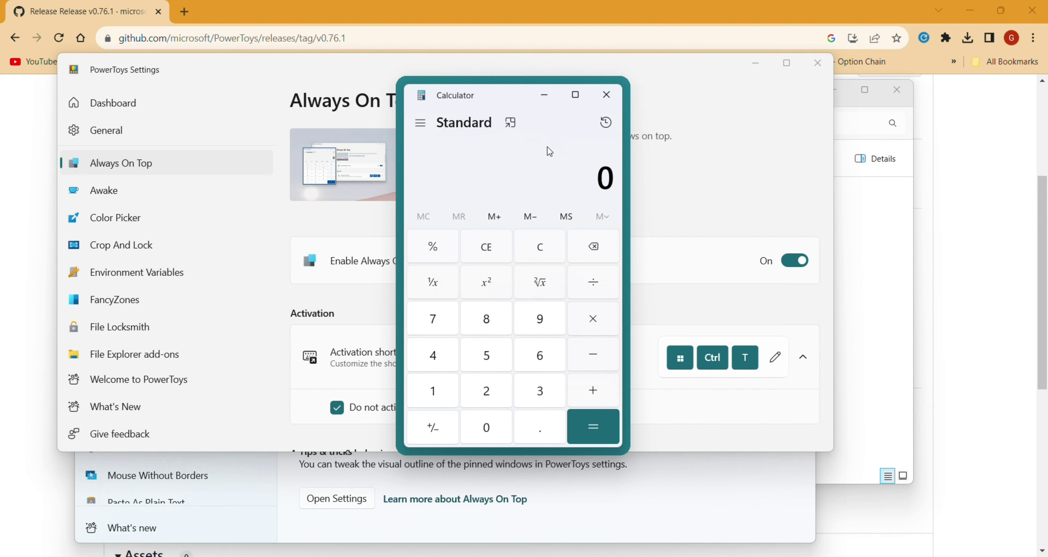
pyautogui.click(295, 100)
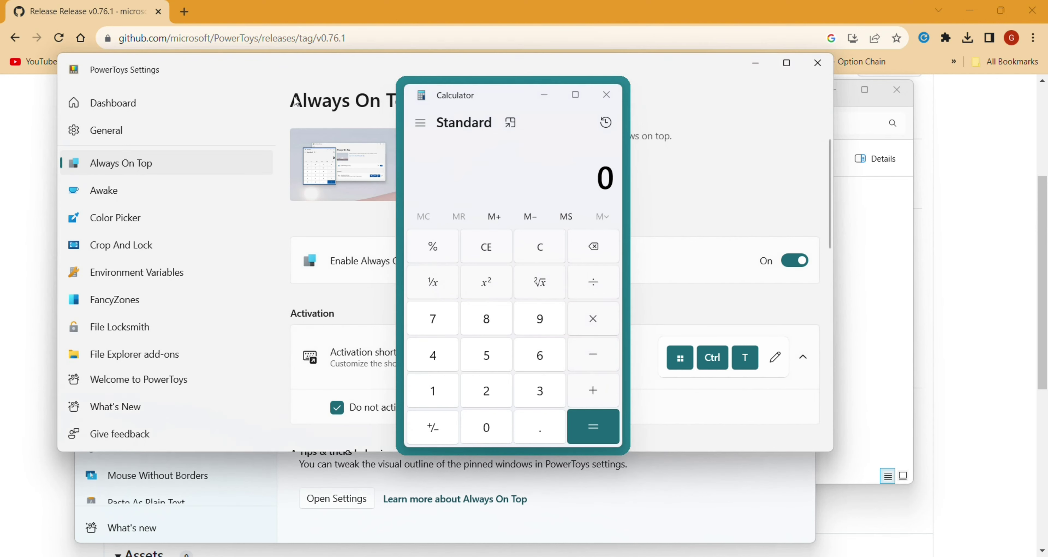
pyautogui.moveTo(304, 67)
pyautogui.mouseDown()
pyautogui.moveTo(258, 122)
pyautogui.moveTo(311, 84)
pyautogui.mouseUp()
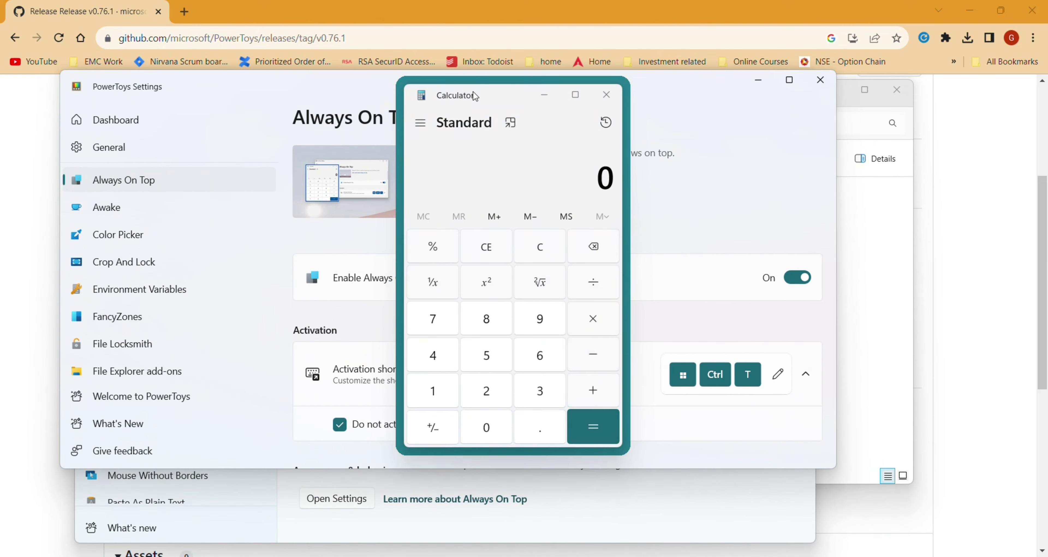
pyautogui.moveTo(473, 92); pyautogui.dragTo(883, 102)
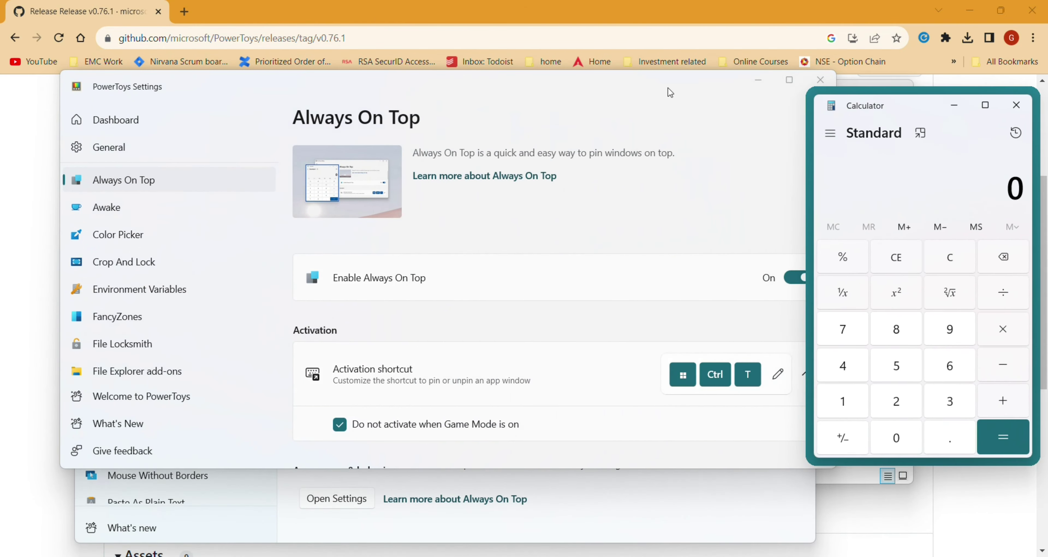
pyautogui.moveTo(626, 85); pyautogui.dragTo(653, 111)
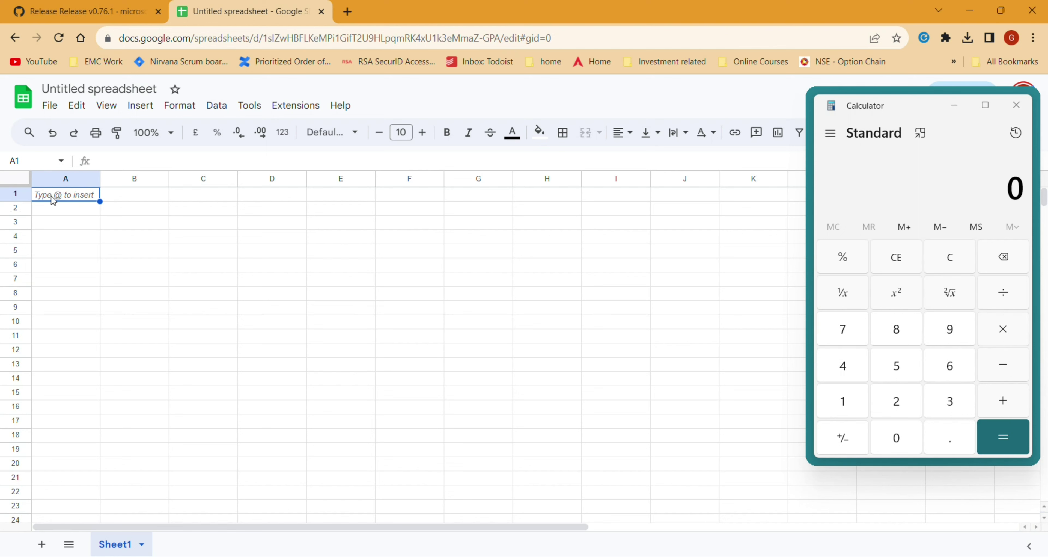
# - Enter 23 and 33 in A1:A2, and 2 and 33 in C1:C2
pyautogui.write('23')
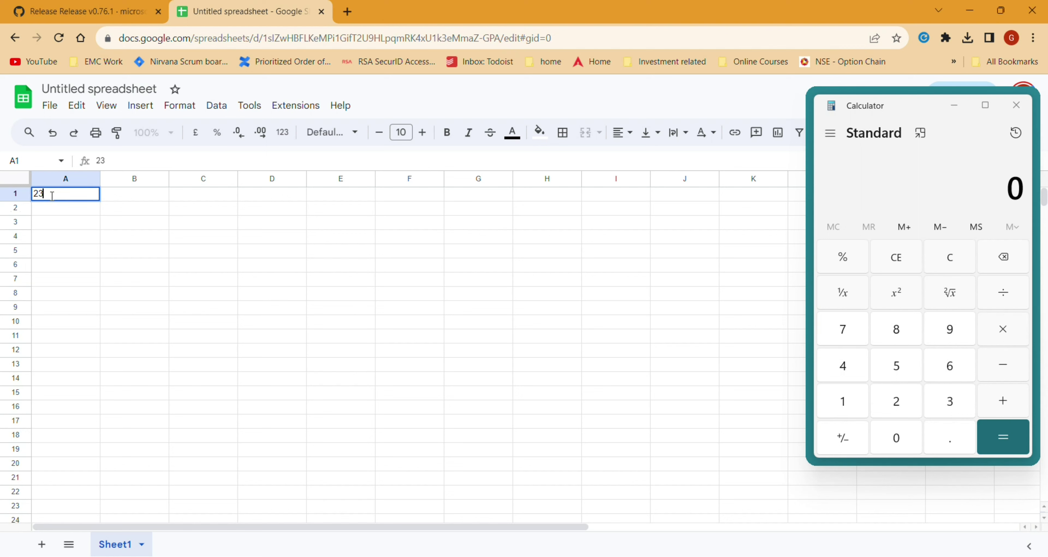
pyautogui.press('Return')
pyautogui.write('33')
pyautogui.press('Return')
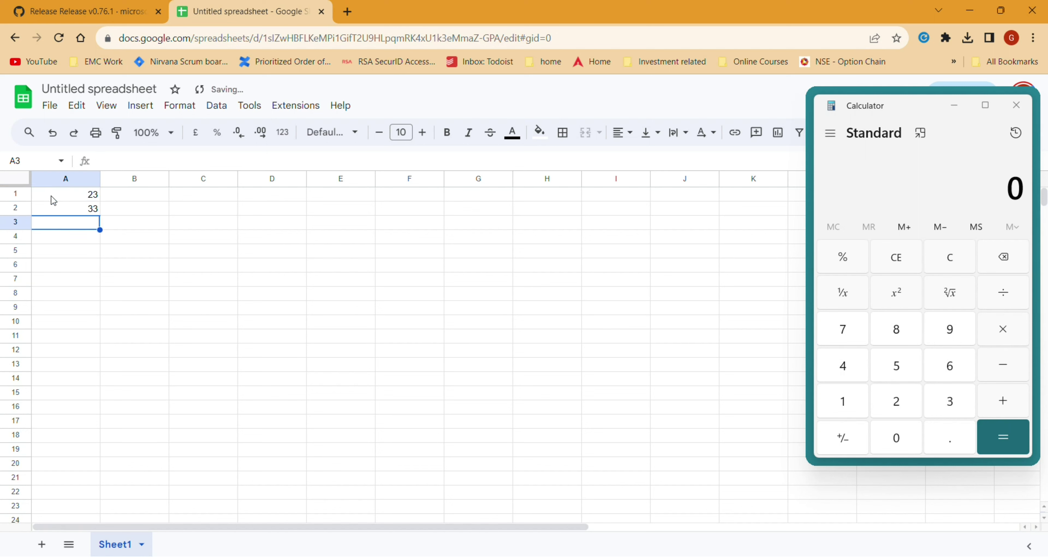
pyautogui.click(182, 190)
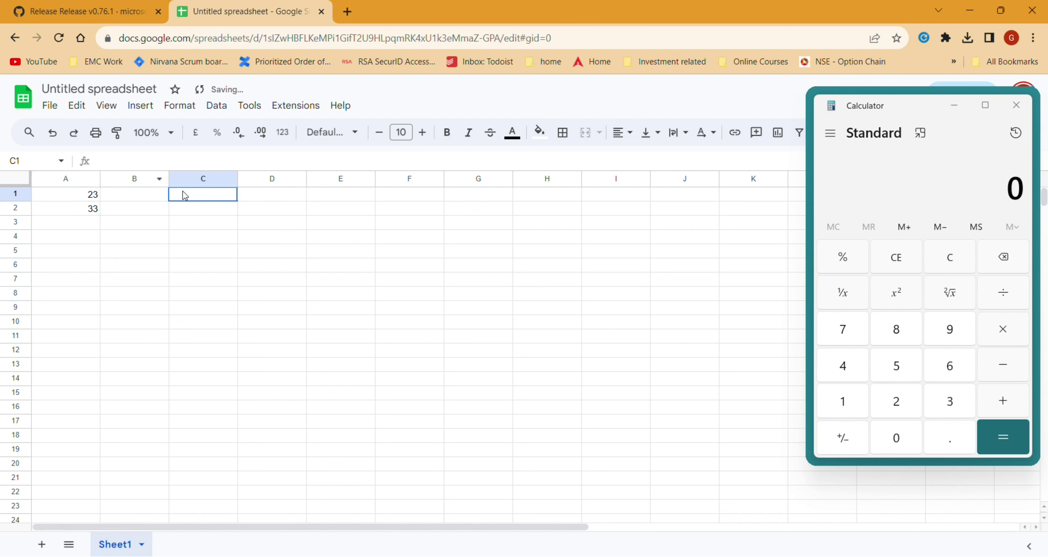
pyautogui.write('2')
pyautogui.press('Return')
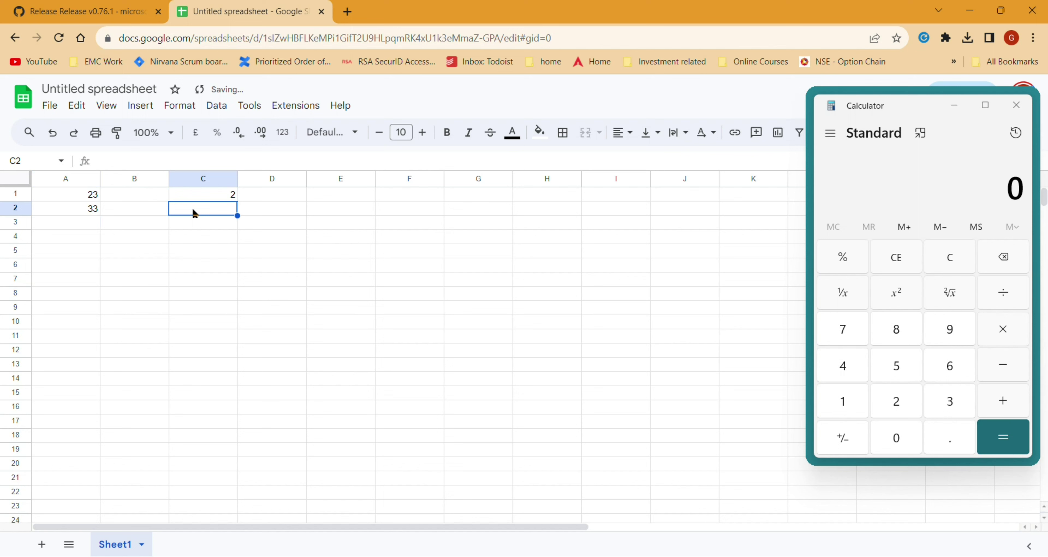
pyautogui.write('33')
pyautogui.press('Return')
# - Compute 34 − 22 in Calculator and enter the result 12 in B1
pyautogui.click(862, 181)
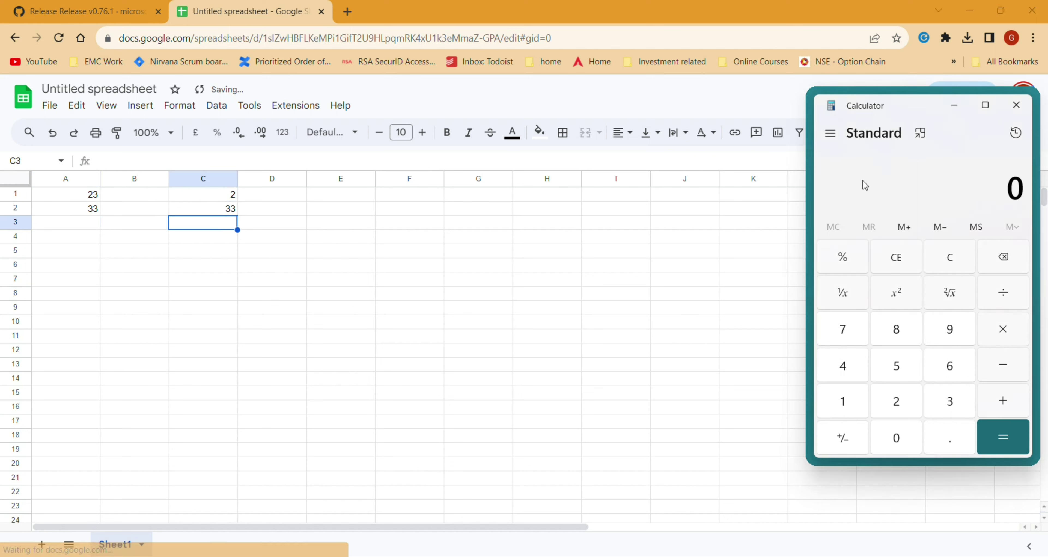
pyautogui.write('34 - ')
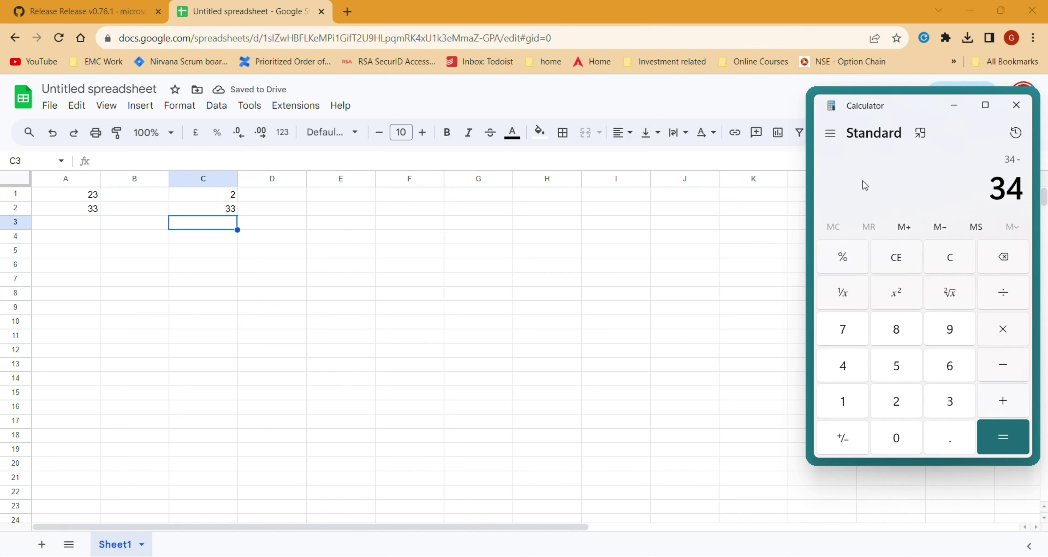
pyautogui.write('22')
pyautogui.press('Return')
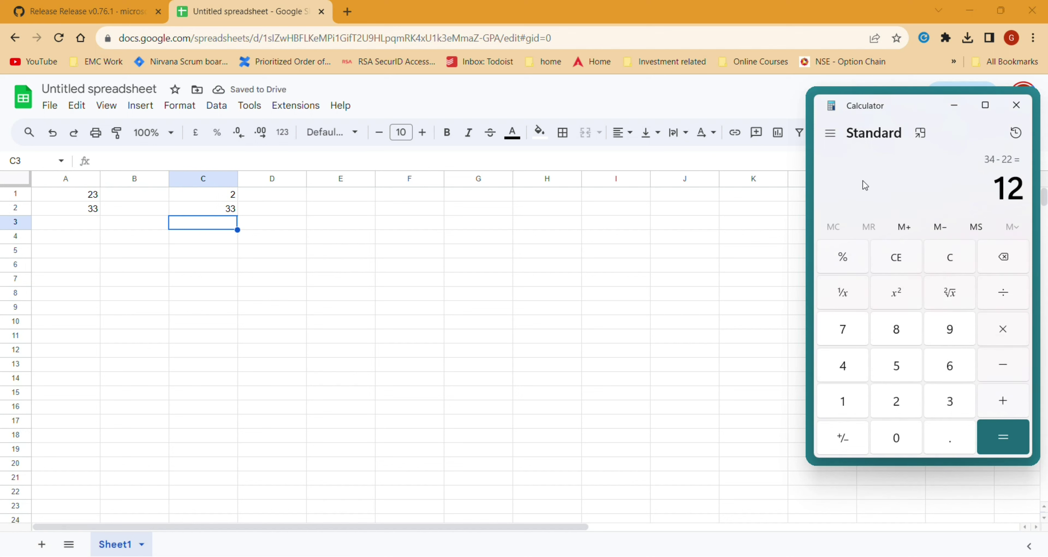
pyautogui.click(161, 200)
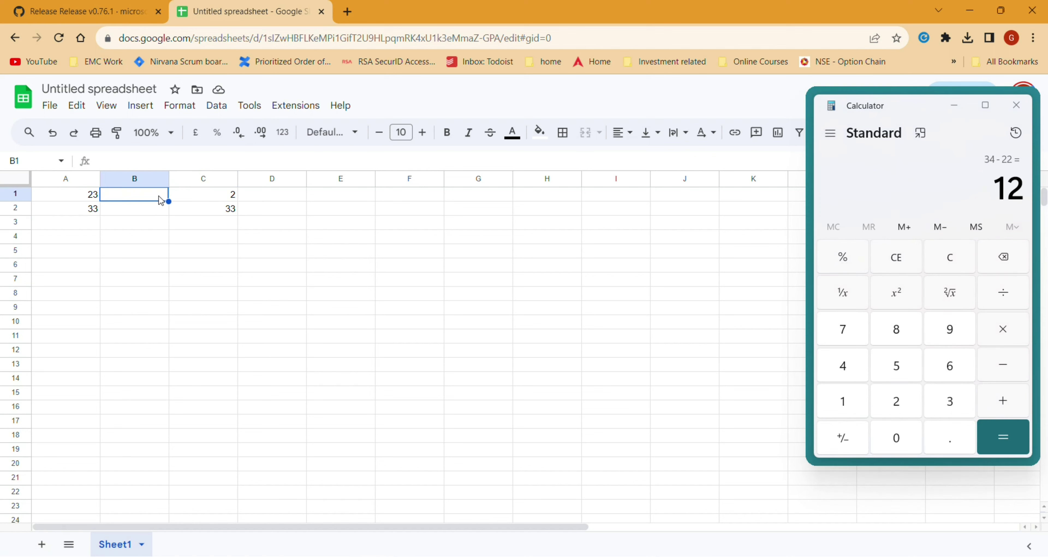
pyautogui.write('12')
pyautogui.press('Return')
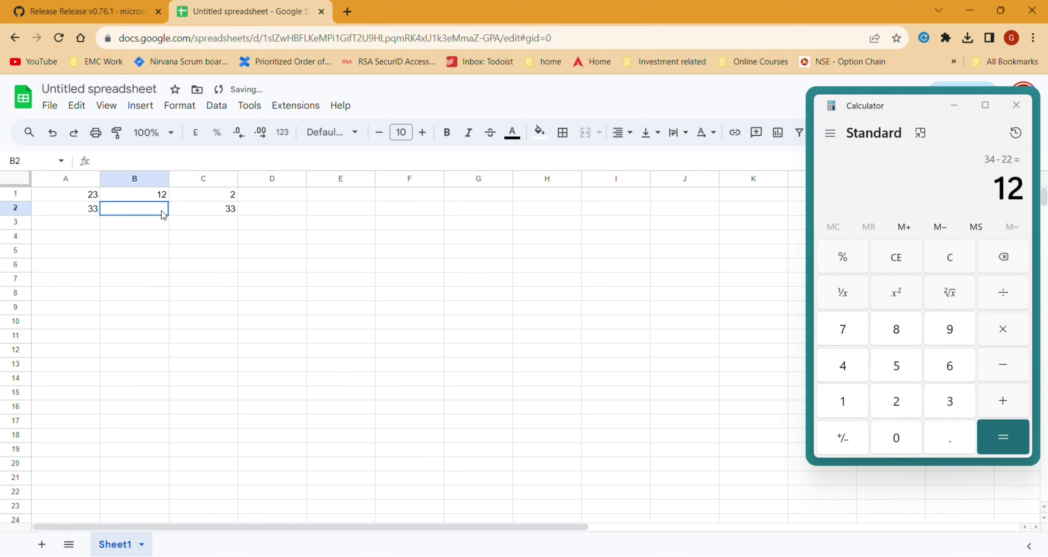